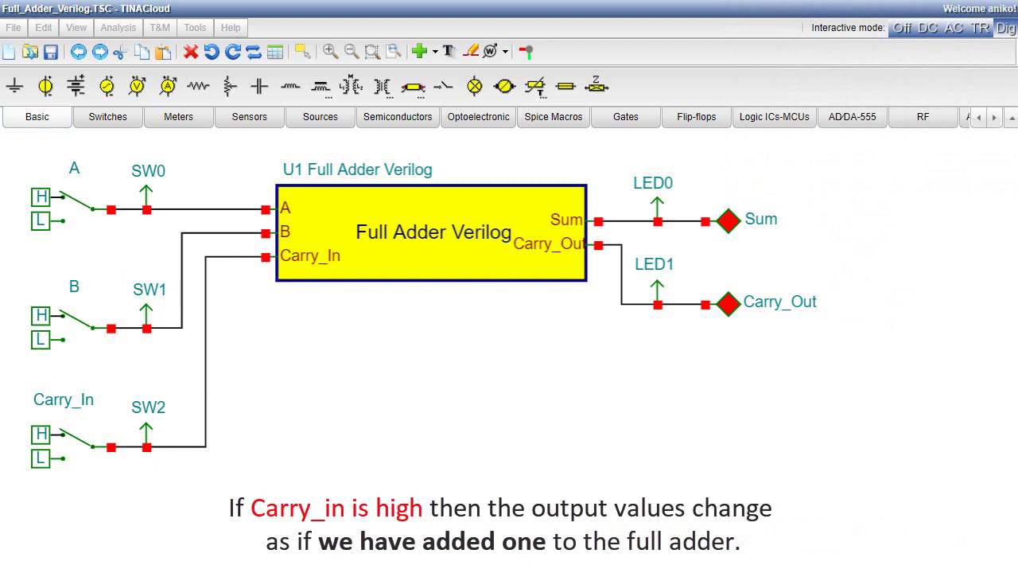
# Turn off the interactive digital simulation and export the full adder circuit to Xilinx Vivado.
pyautogui.click(906, 34)
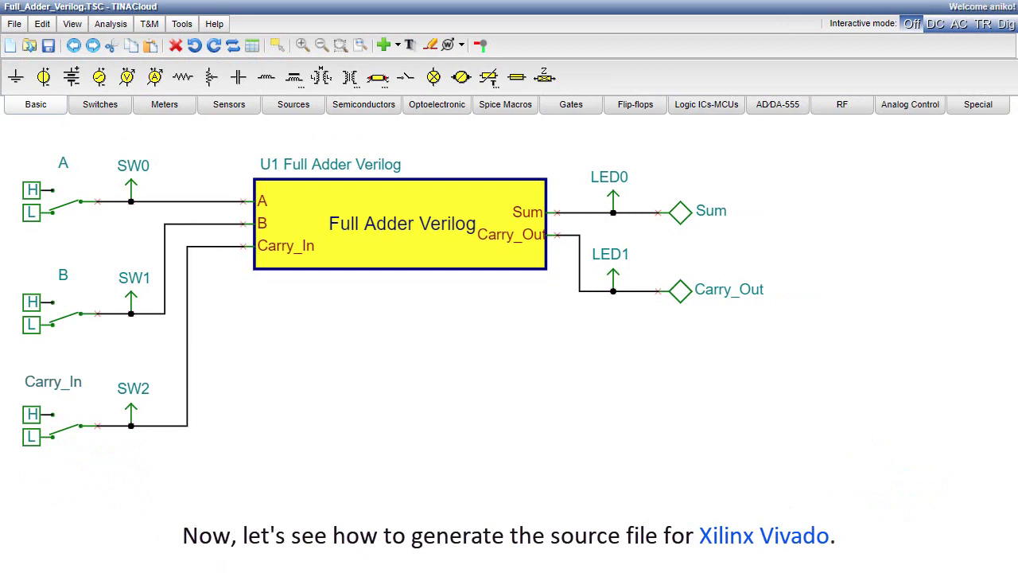
pyautogui.click(144, 34)
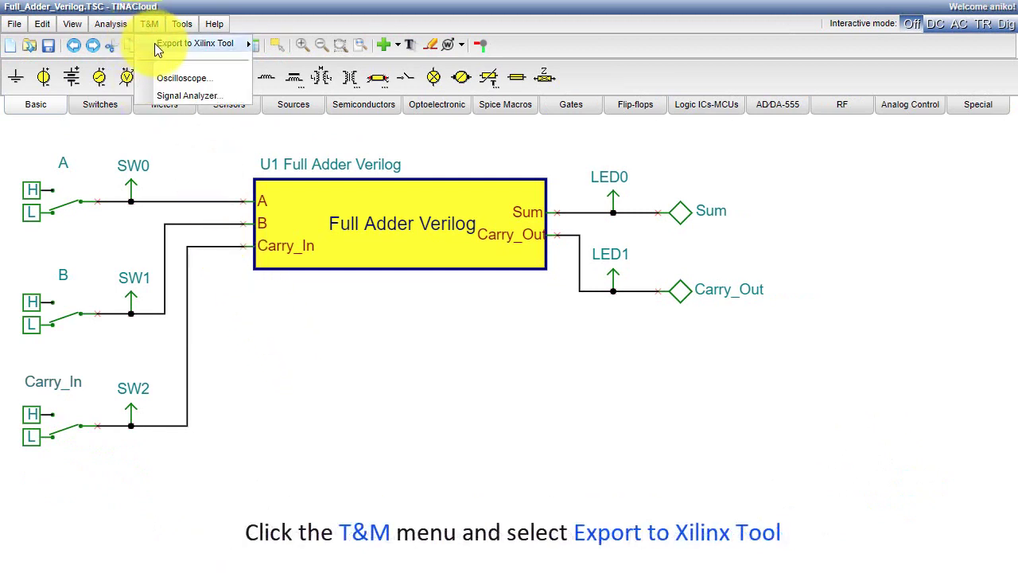
pyautogui.moveTo(161, 47)
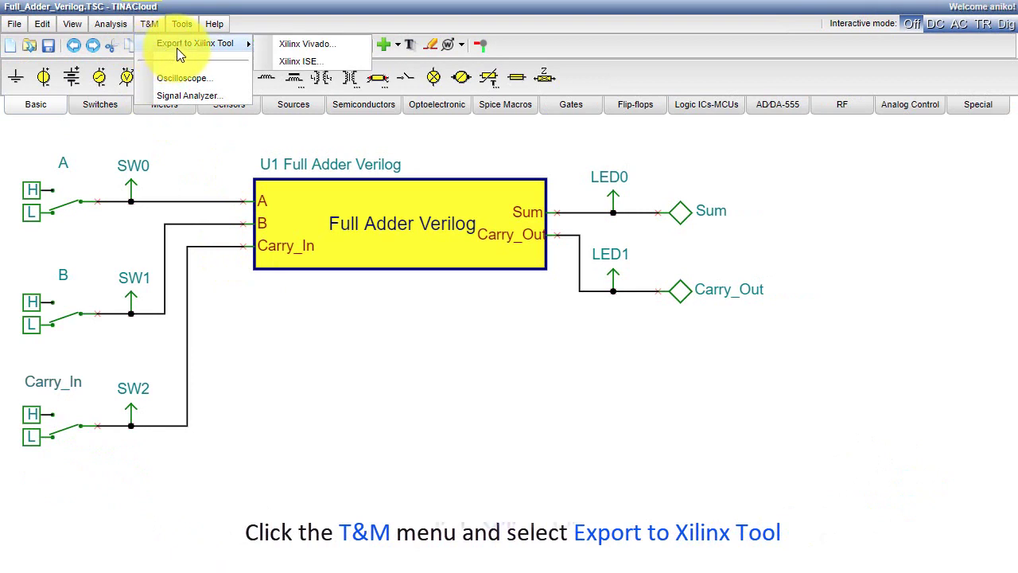
pyautogui.click(274, 42)
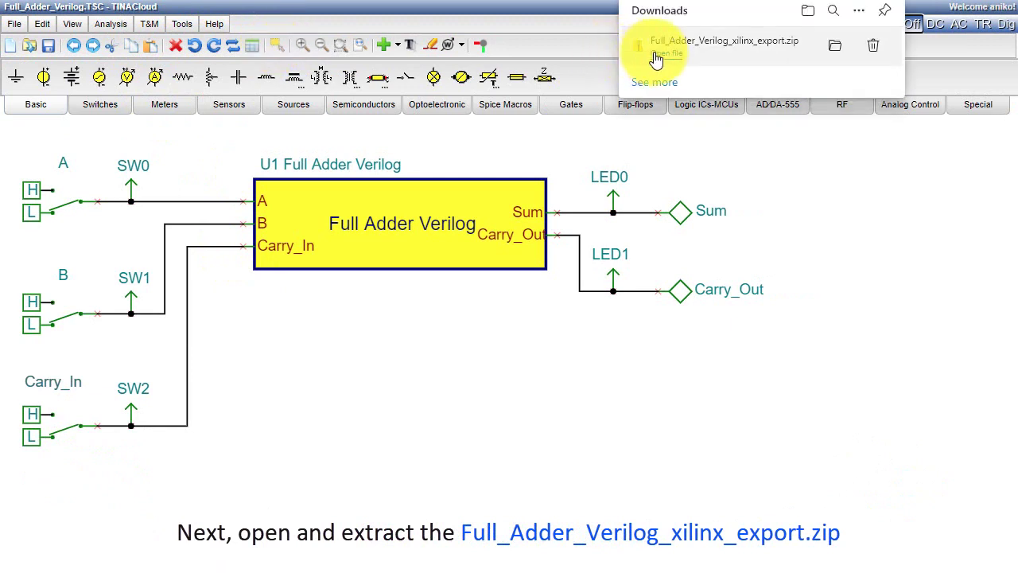
# Open the downloaded Full_Adder_Verilog_xilinx_export.zip and copy its three files into the C:\designs folder.
pyautogui.click(659, 58)
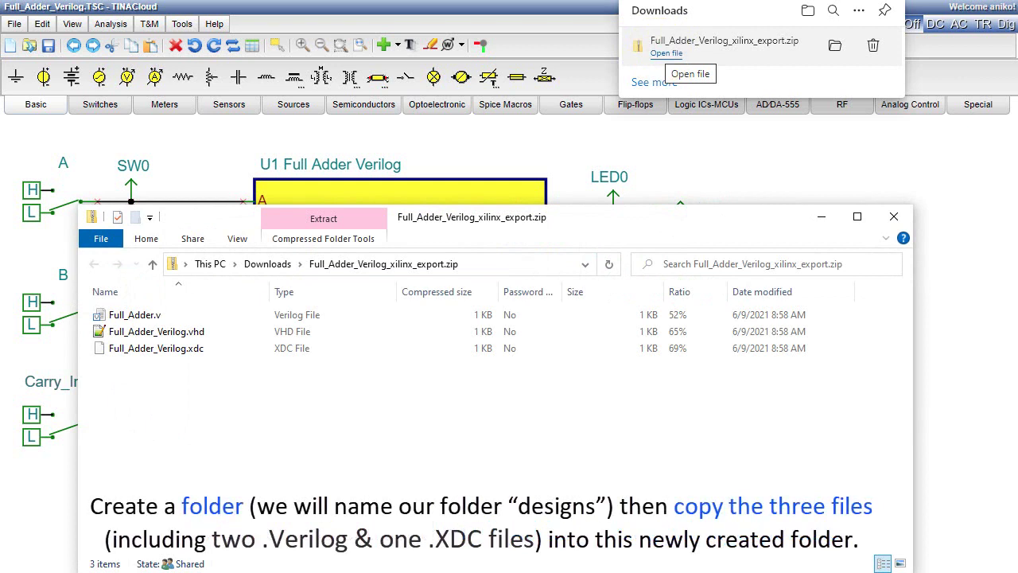
pyautogui.hotkey('ctrl', 'a')
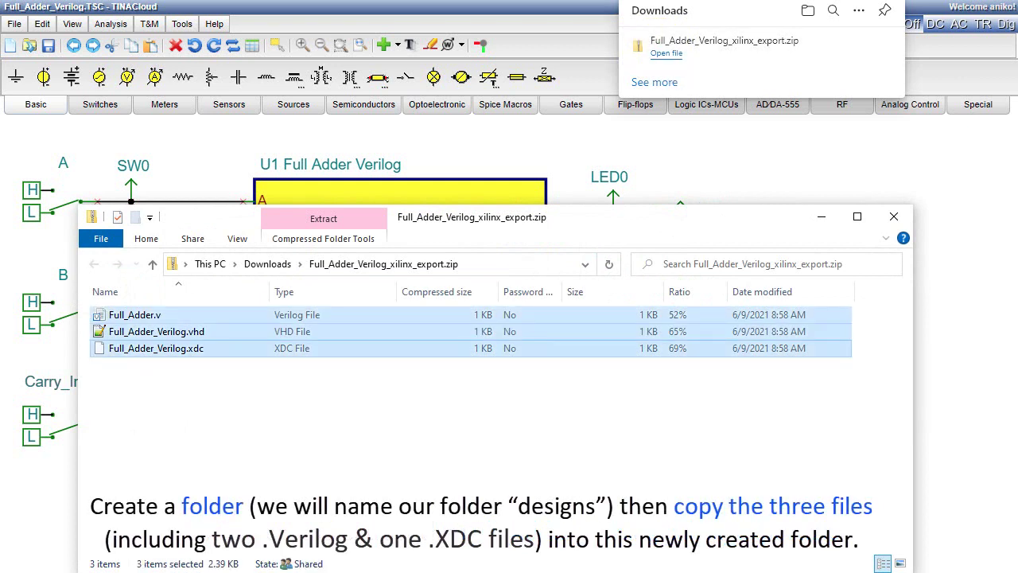
pyautogui.rightClick(166, 349)
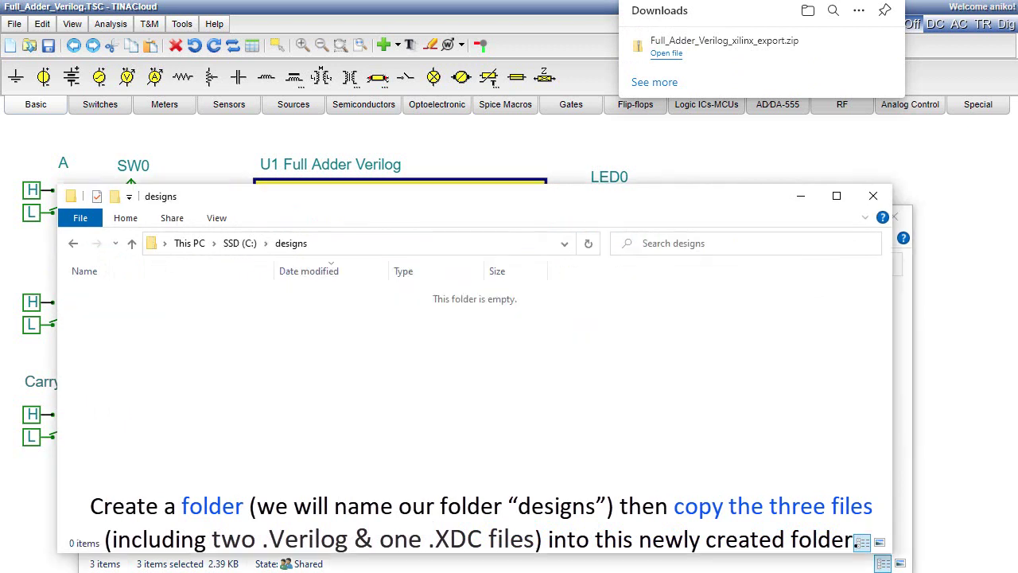
pyautogui.rightClick(228, 367)
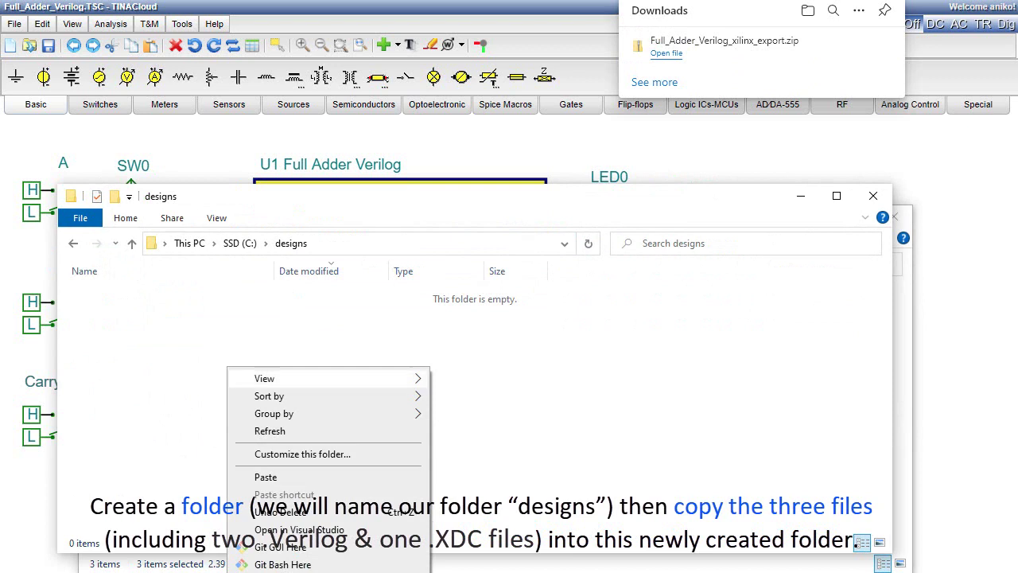
pyautogui.click(266, 477)
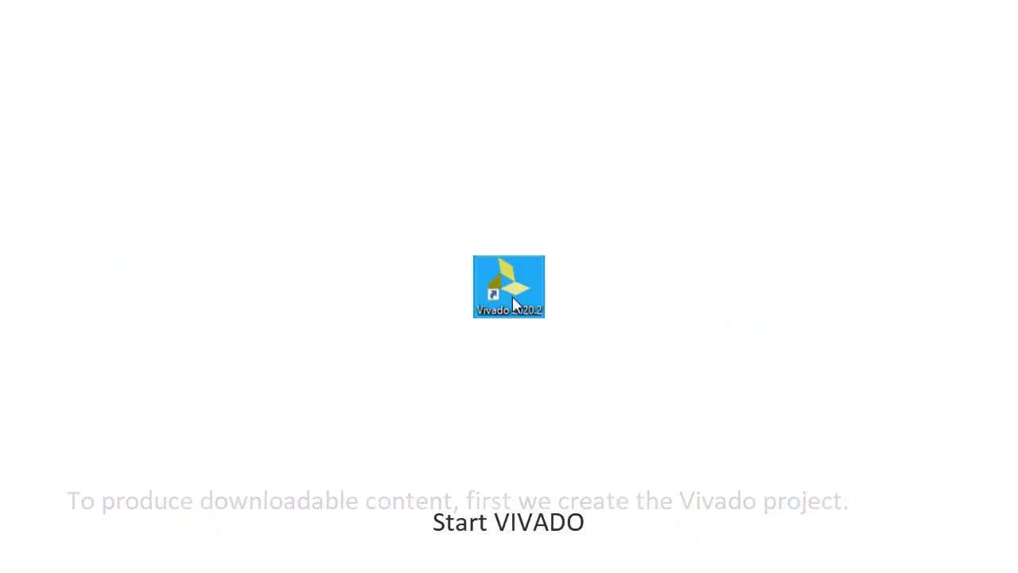
# Start Vivado 2020.2 and set up a new RTL project named Full_Adder_Verilog in C:/designs with its own subdirectory.
pyautogui.doubleClick(512, 296)
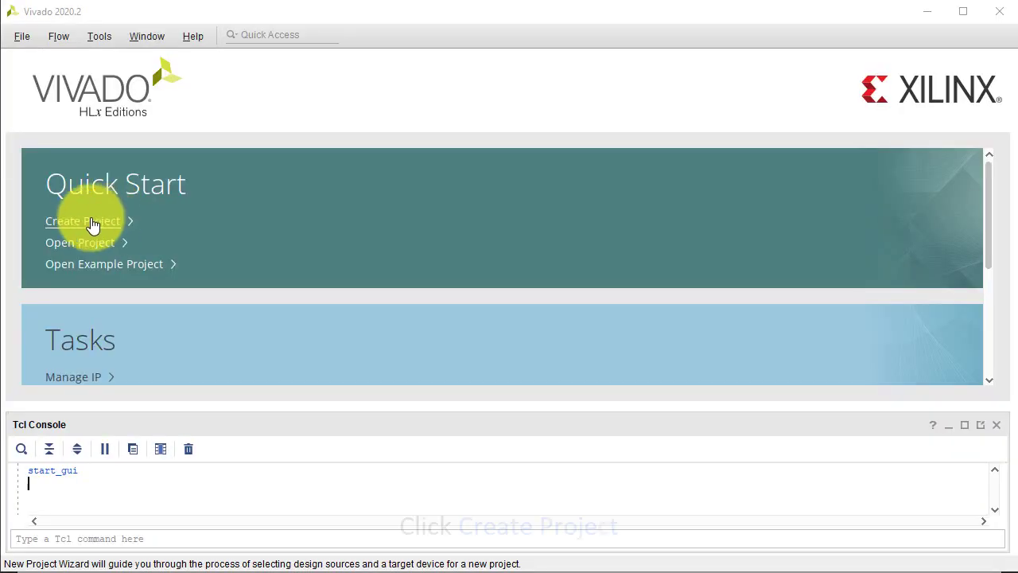
pyautogui.click(91, 221)
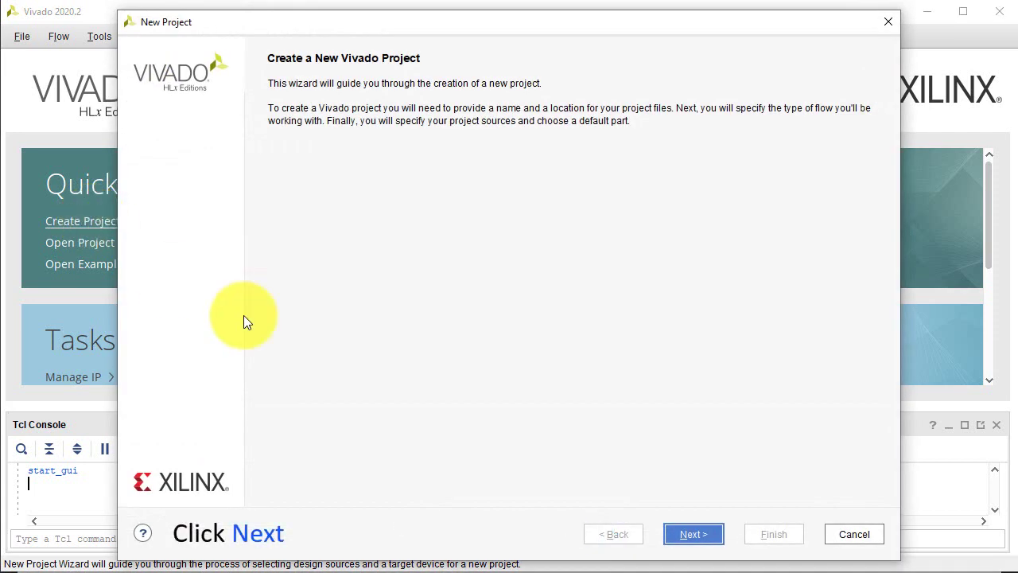
pyautogui.click(688, 534)
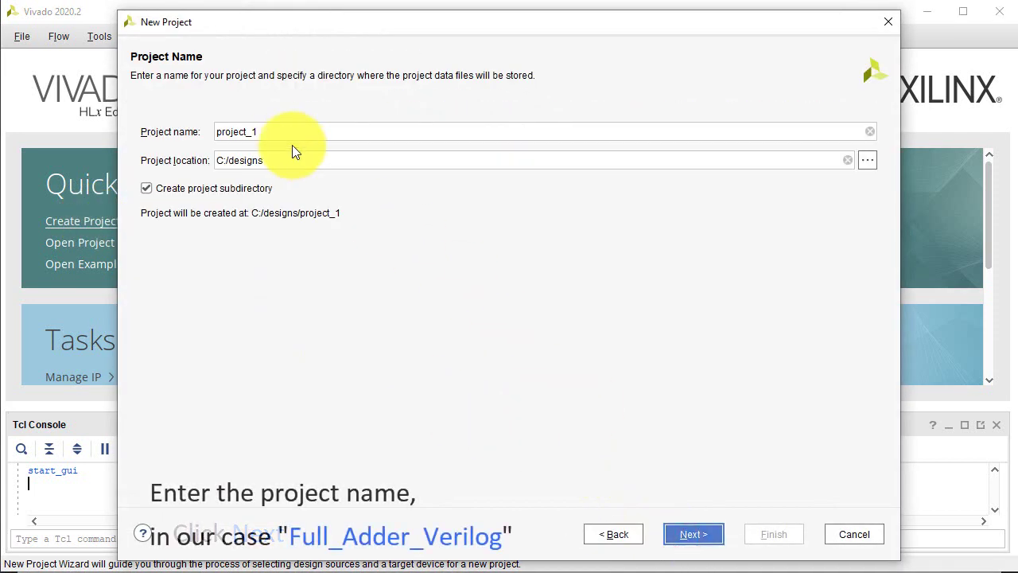
pyautogui.click(271, 132)
pyautogui.hotkey('ctrl', 'a')
pyautogui.write('Full')
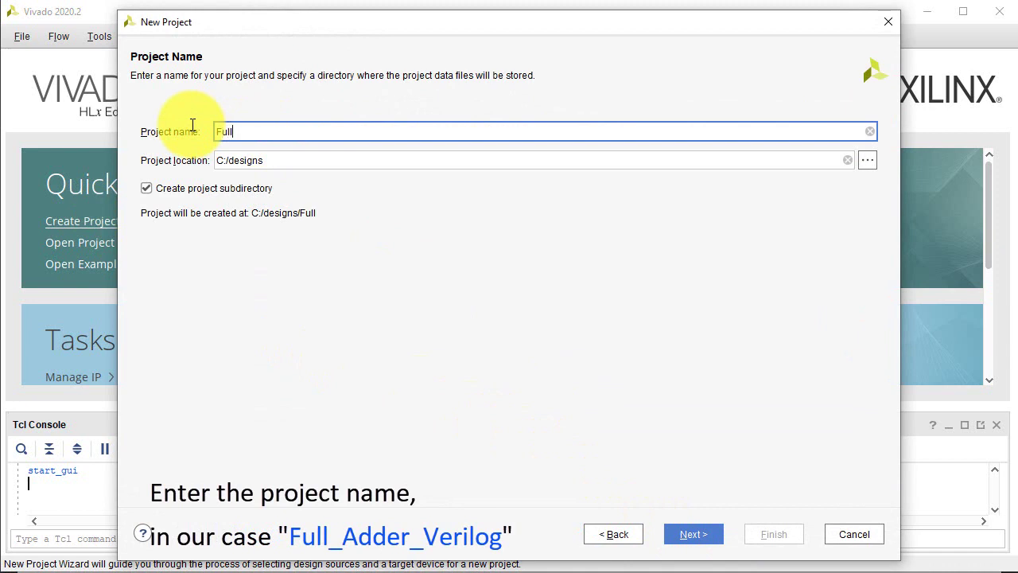
pyautogui.write('_Adder_Verilog')
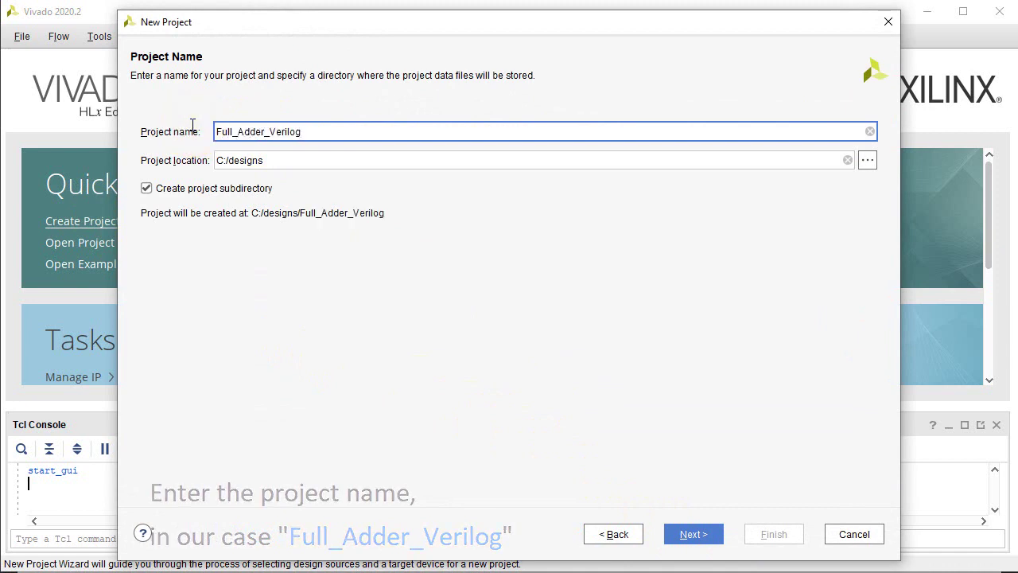
pyautogui.click(686, 535)
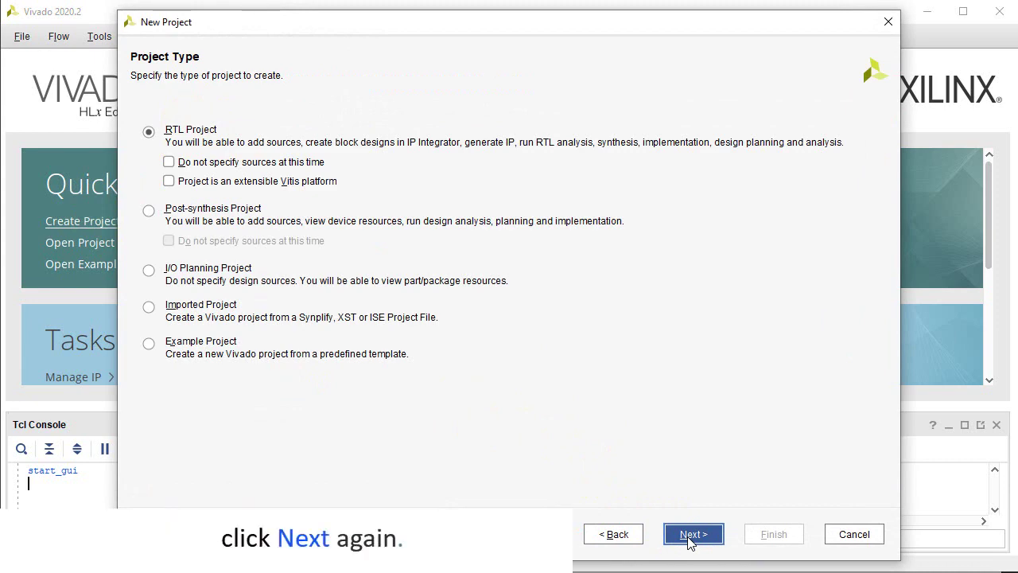
pyautogui.click(690, 538)
# Add Full_Adder.v and Full_Adder_Verilog.vhd from the designs folder as project sources, keeping VHDL as the target language.
pyautogui.click(403, 393)
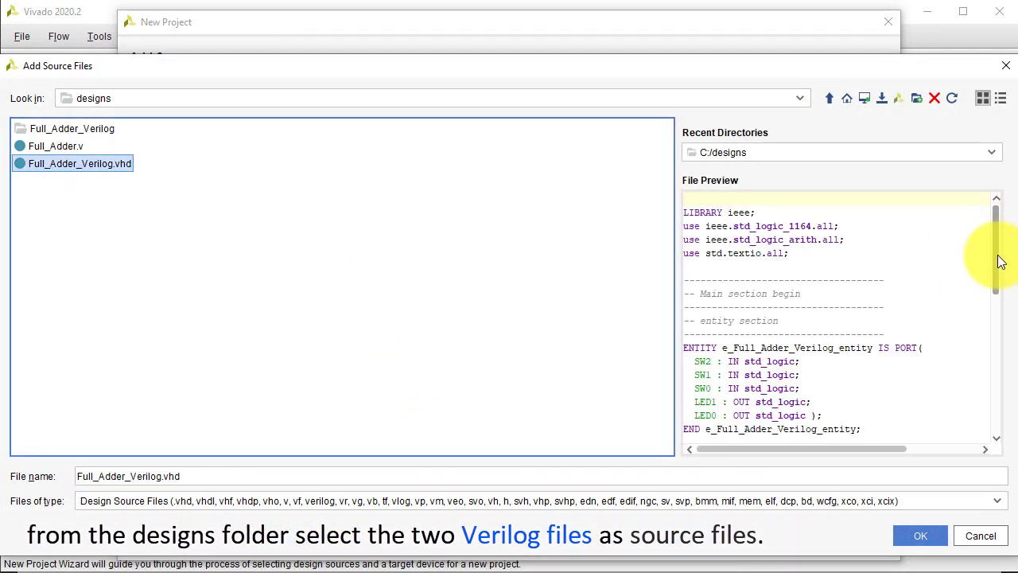
pyautogui.moveTo(1000, 263); pyautogui.dragTo(1000, 238)
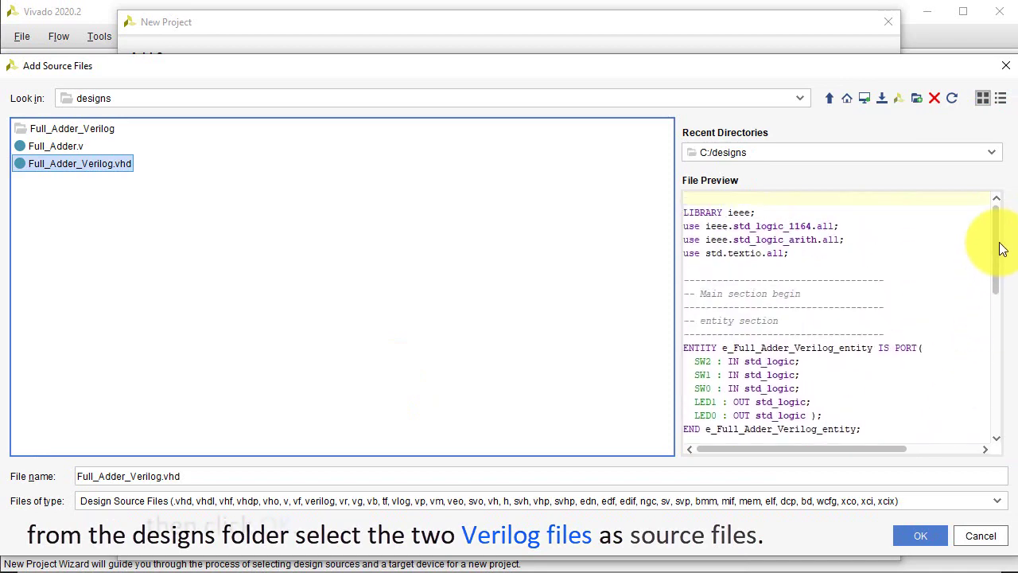
pyautogui.keyDown('ctrl'); pyautogui.click(77, 144); pyautogui.keyUp('ctrl')
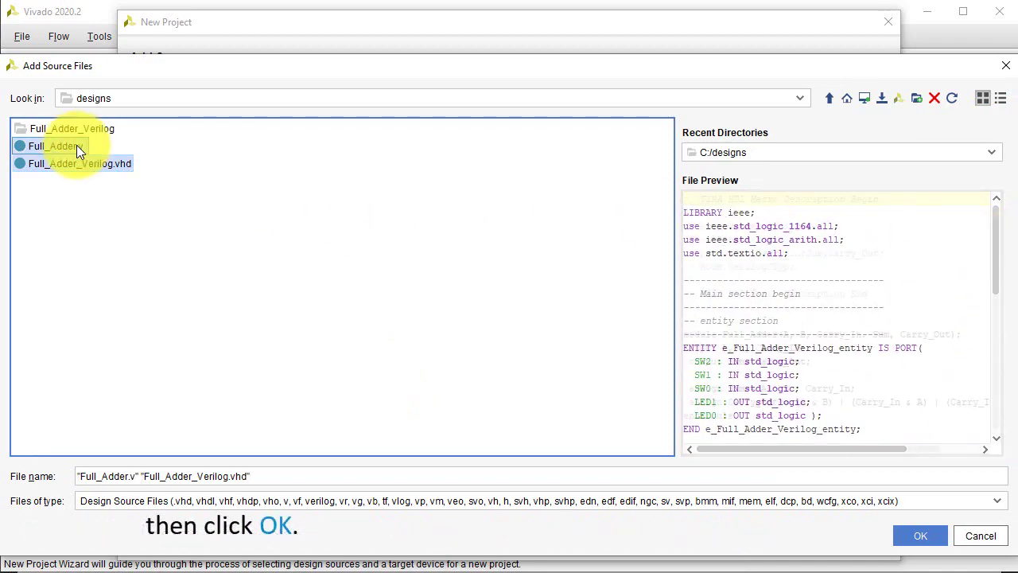
pyautogui.click(916, 532)
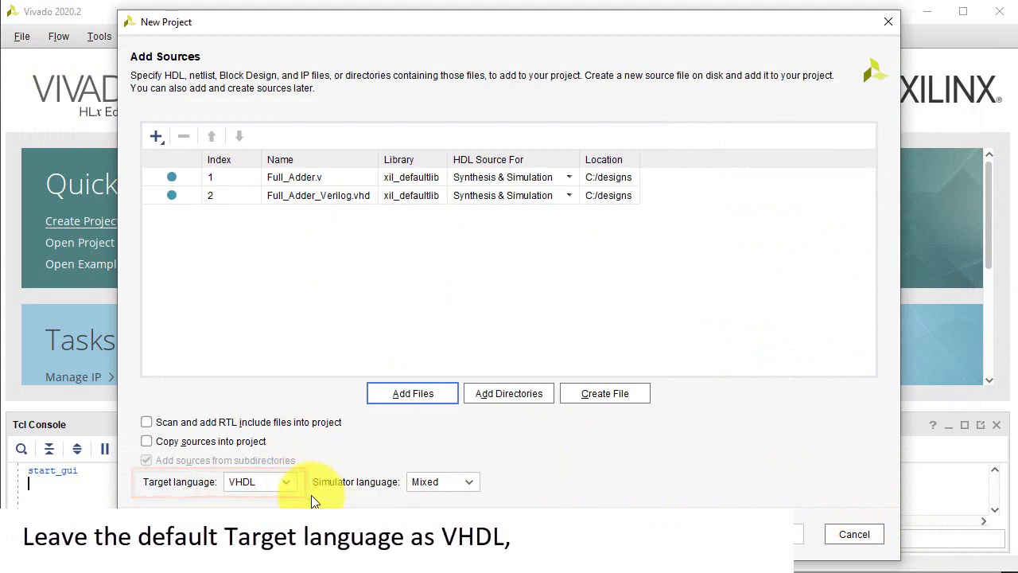
pyautogui.click(676, 535)
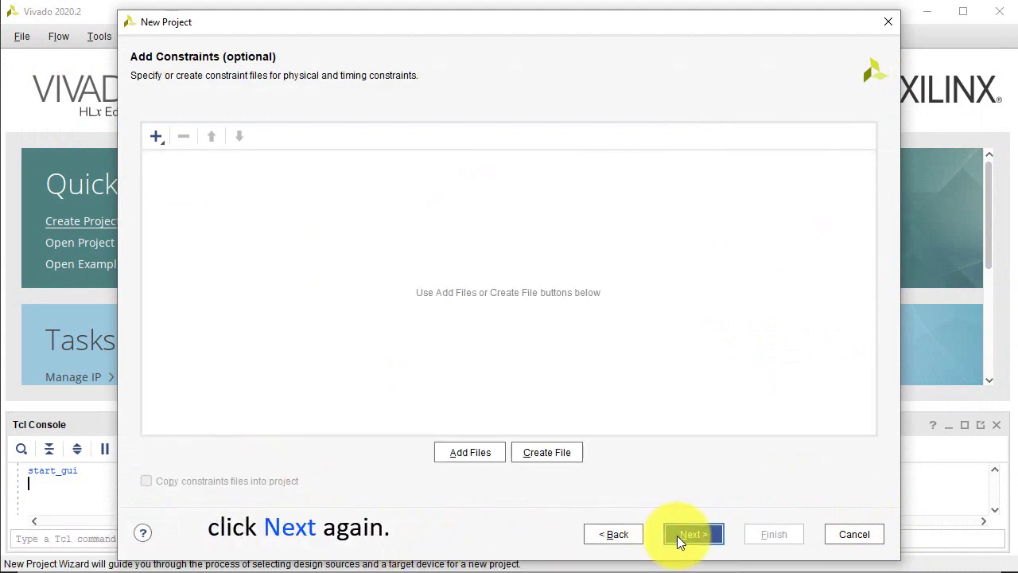
# Add Full_Adder_Verilog.xdc from the designs folder as the project's constraint file.
pyautogui.click(482, 452)
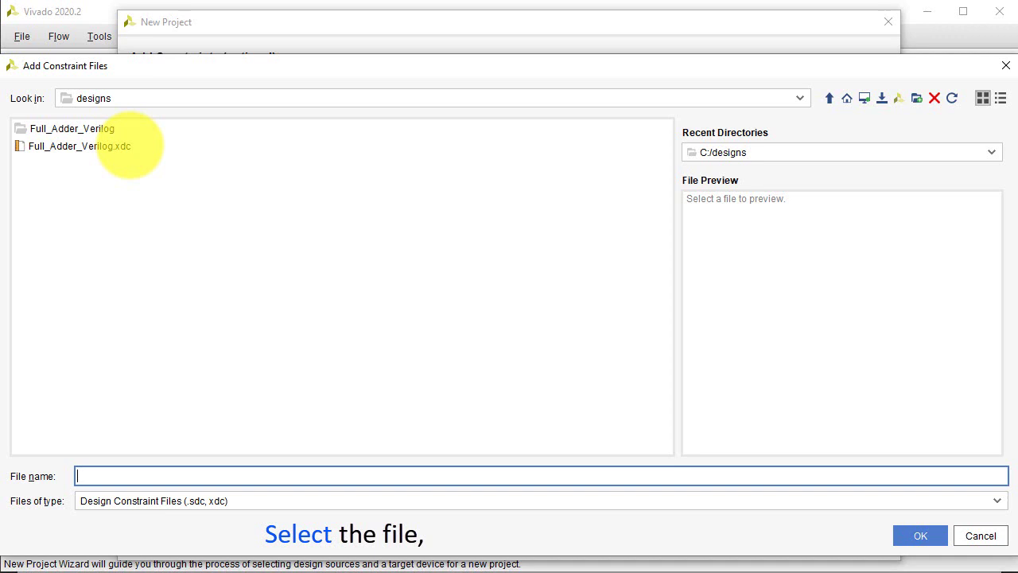
pyautogui.click(130, 146)
pyautogui.moveTo(996, 247); pyautogui.dragTo(991, 274)
pyautogui.click(920, 535)
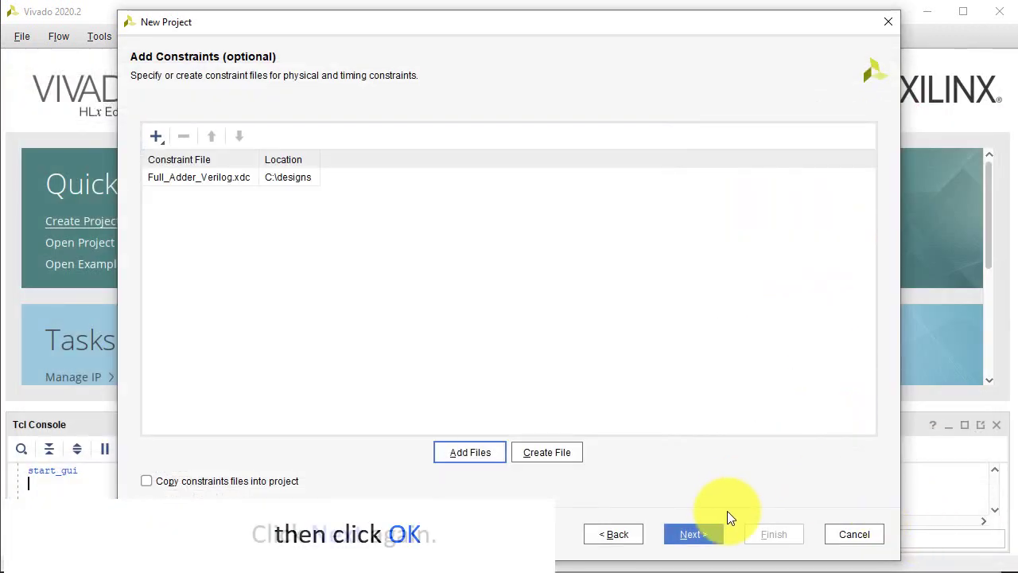
pyautogui.click(716, 533)
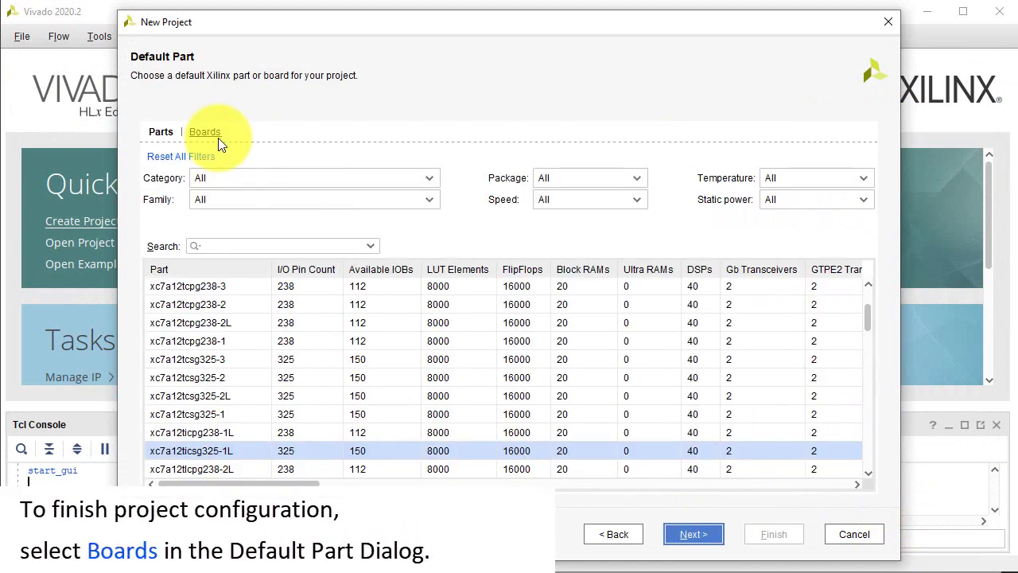
# Choose the Basys3 board as the default part and finish creating the project.
pyautogui.click(216, 136)
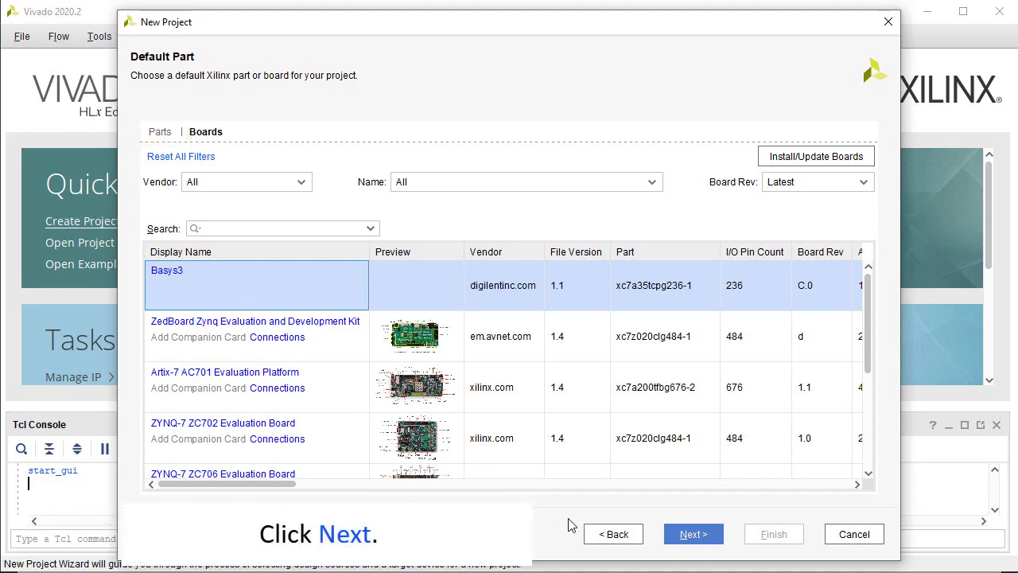
pyautogui.click(692, 538)
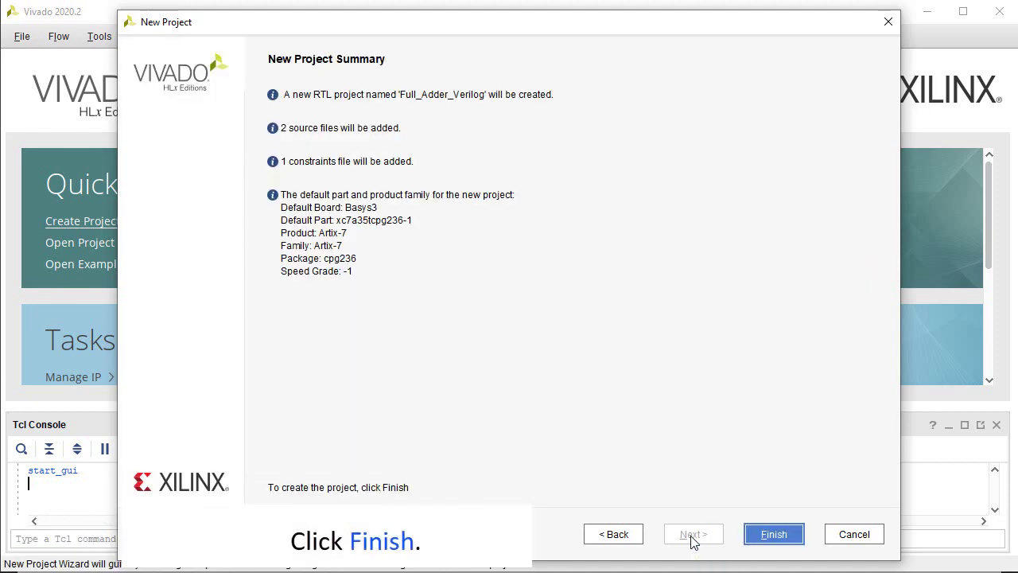
pyautogui.click(773, 535)
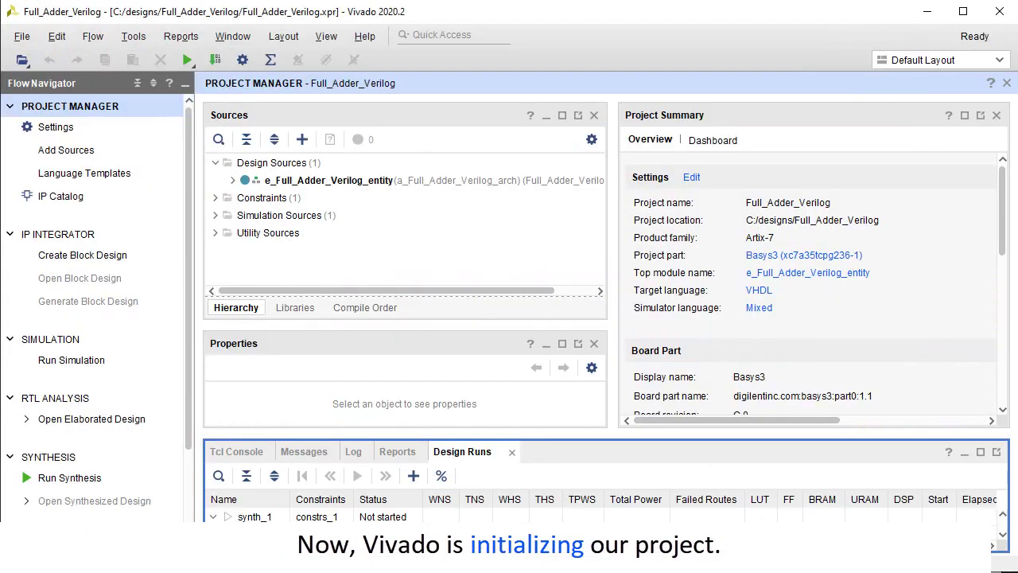
# Examine the contents of the Full_Adder.v and Full_Adder_Verilog.vhd sources and the Full_Adder_Verilog.xdc constraint file.
pyautogui.click(232, 180)
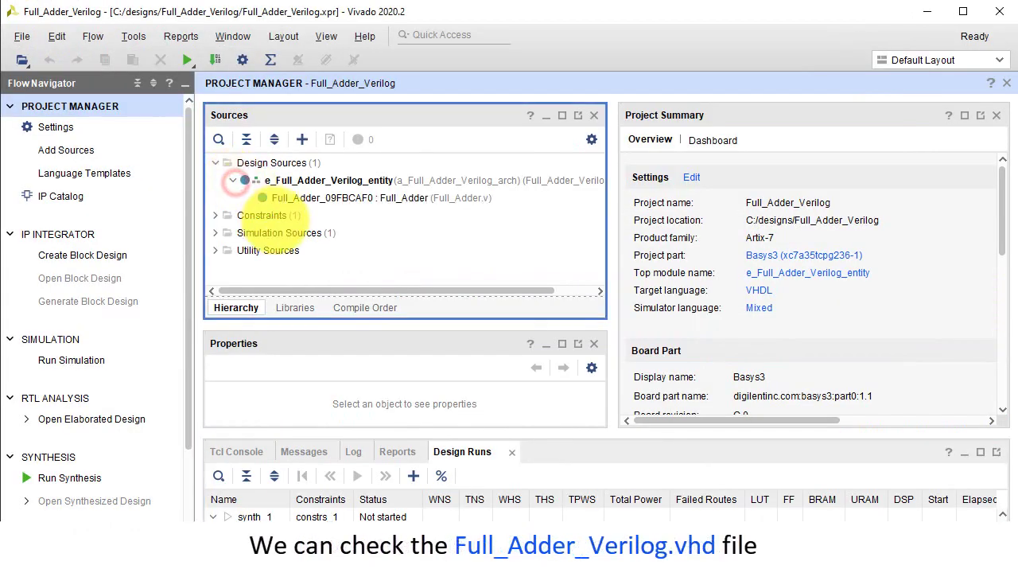
pyautogui.doubleClick(350, 201)
pyautogui.scroll(-8, 795, 302)
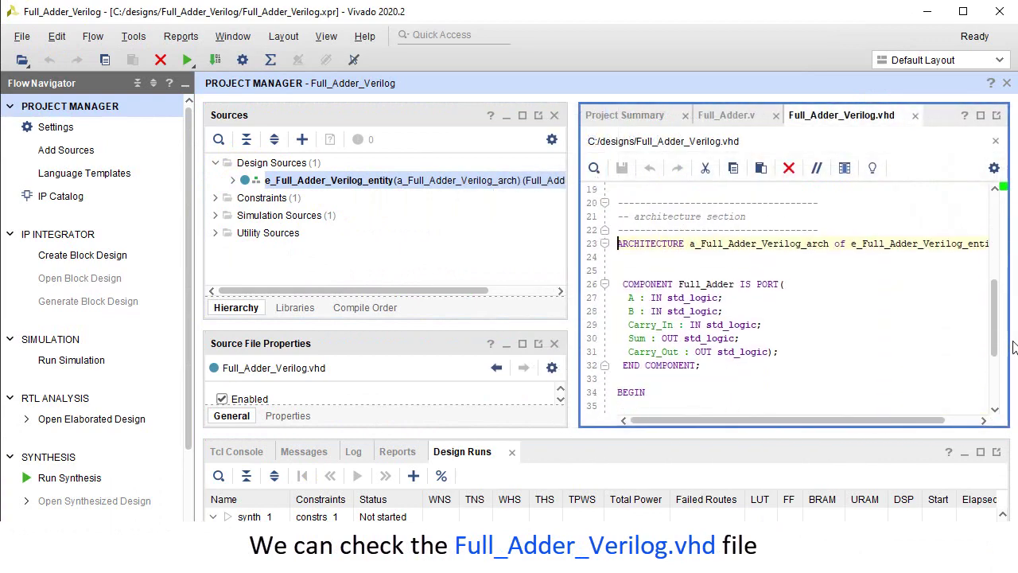
pyautogui.scroll(-1, 795, 303)
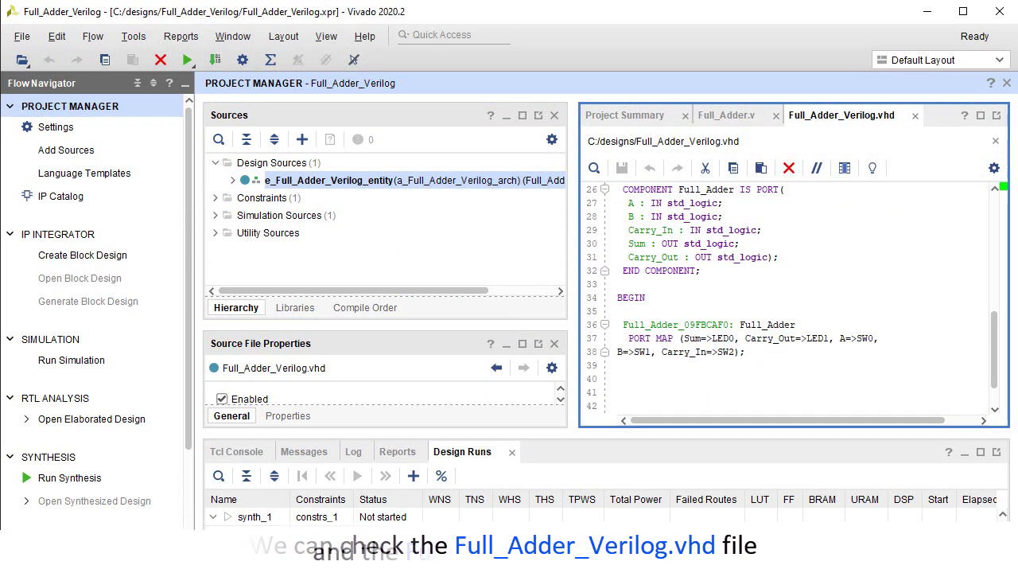
pyautogui.click(215, 197)
pyautogui.doubleClick(340, 241)
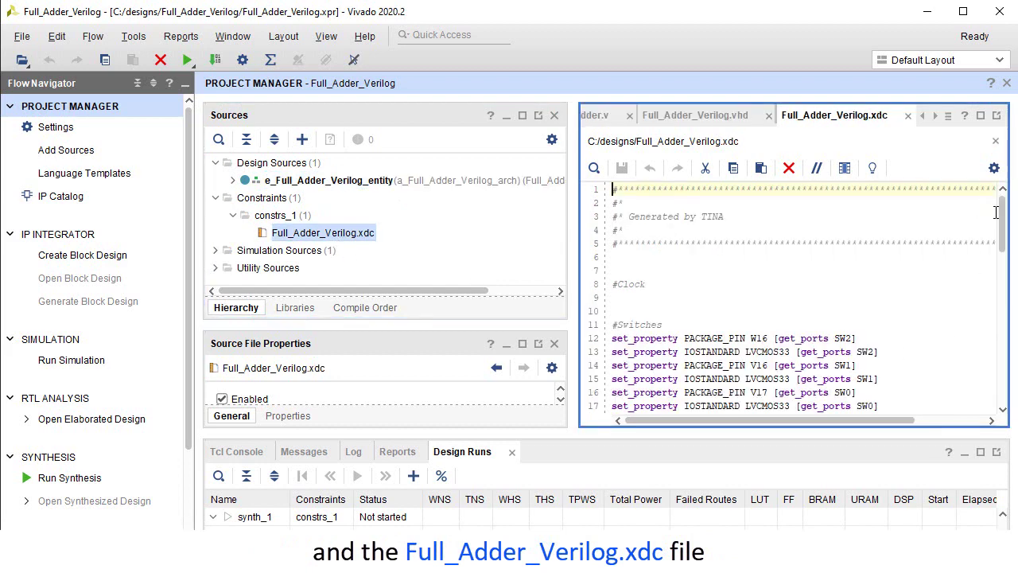
pyautogui.moveTo(1004, 229); pyautogui.dragTo(1012, 269)
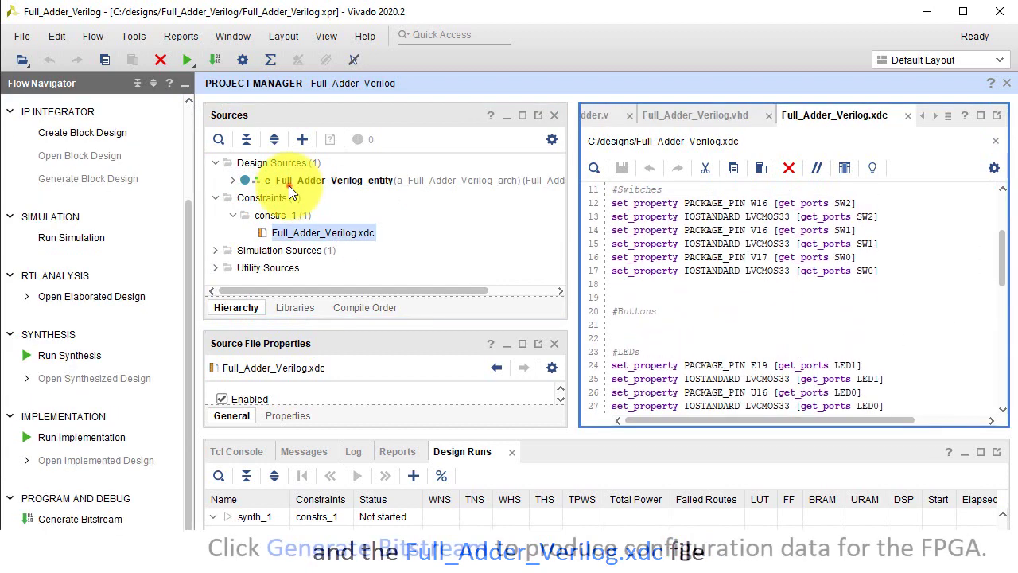
# Generate the bitstream for e_Full_Adder_Verilog_entity, launching the runs on the local host with 2 jobs in the default directory.
pyautogui.click(289, 184)
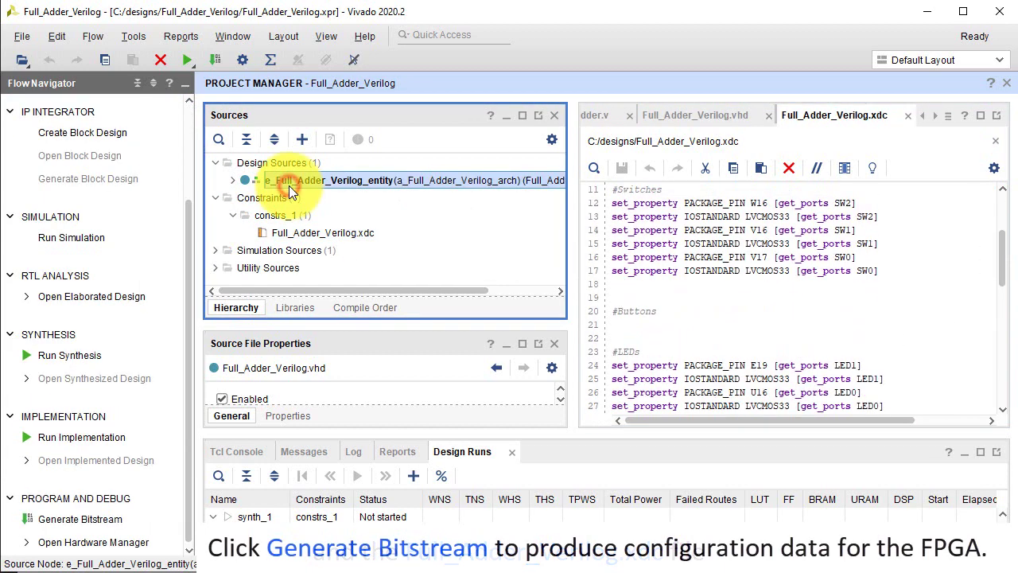
pyautogui.click(97, 520)
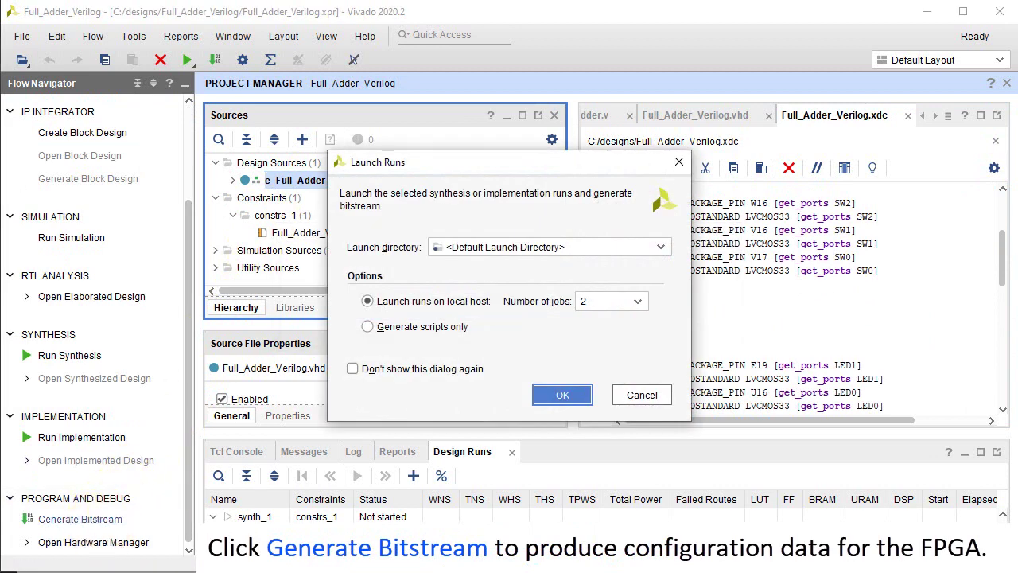
pyautogui.click(563, 397)
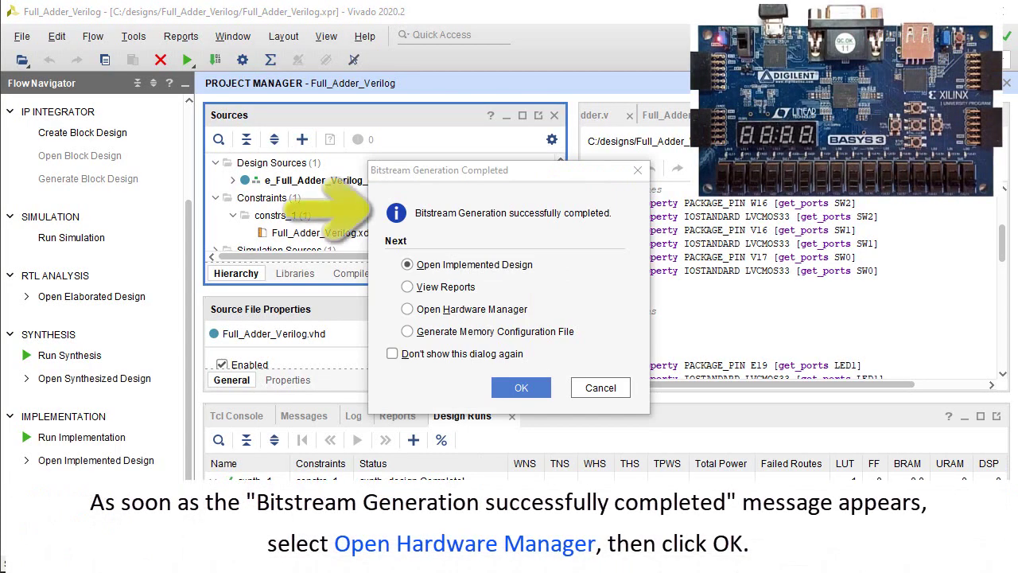
# Open the Hardware Manager from the completed bitstream generation and auto-connect to the Basys3 board as the hardware target.
pyautogui.click(519, 311)
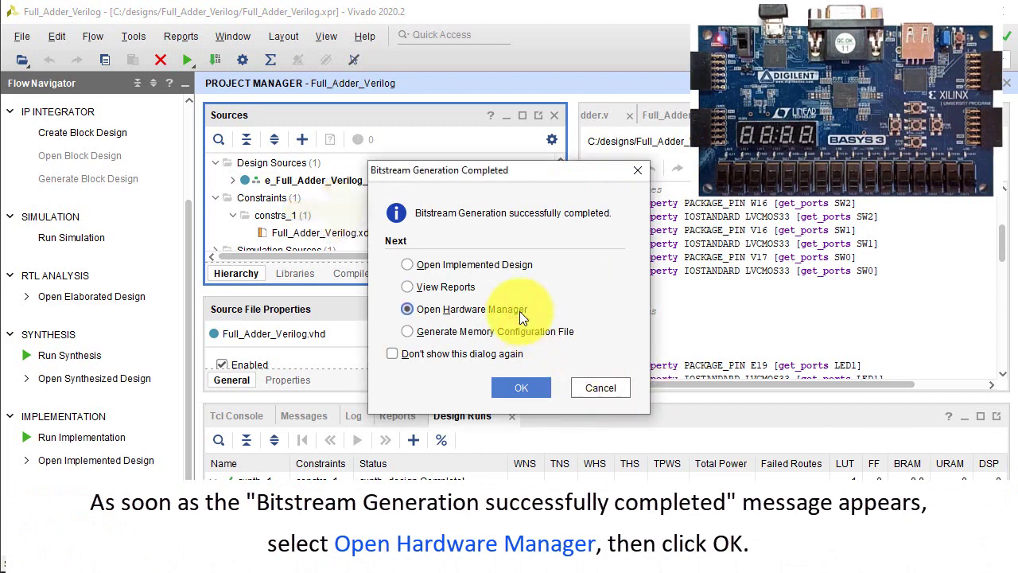
pyautogui.click(525, 385)
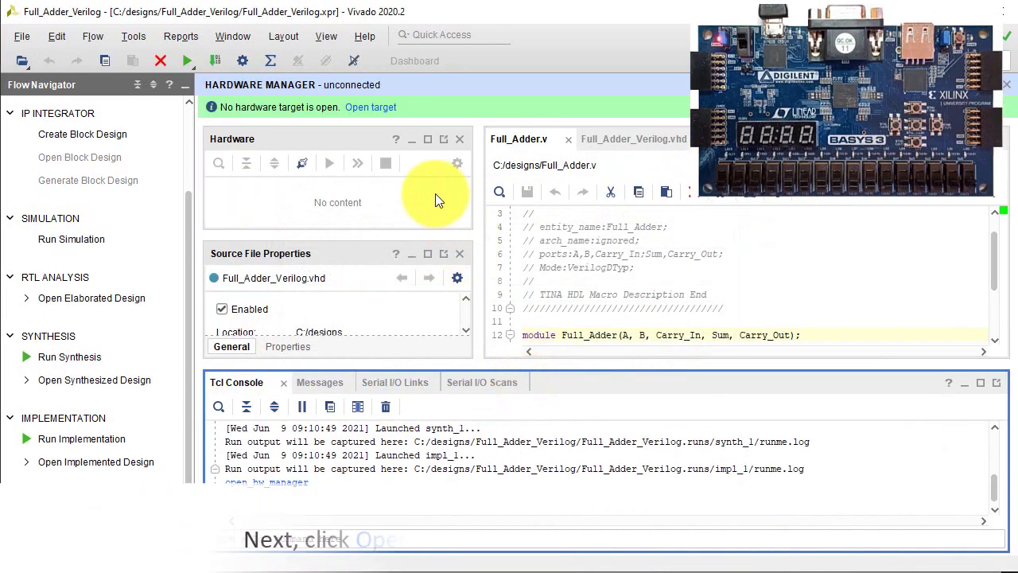
pyautogui.click(356, 111)
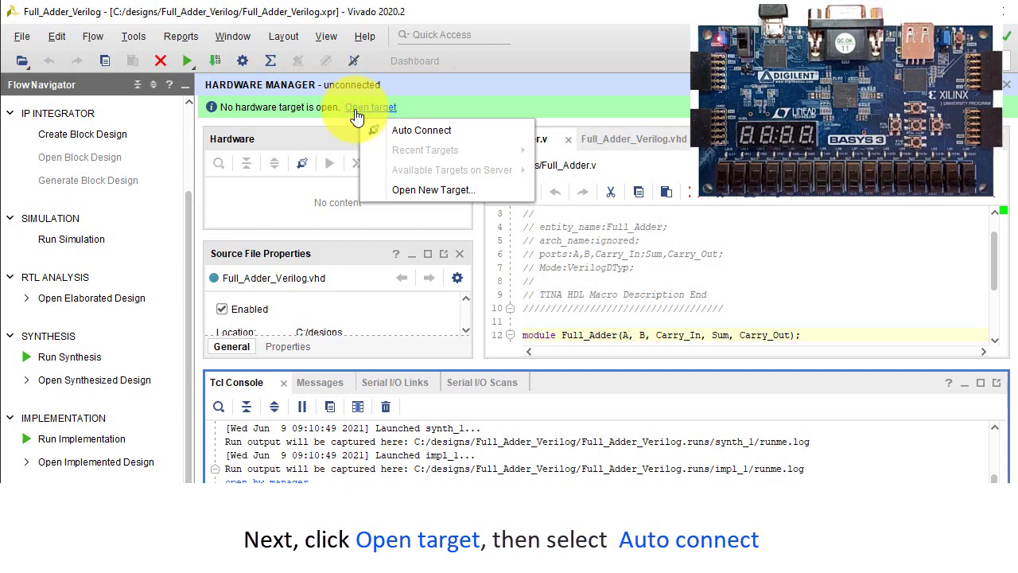
pyautogui.click(371, 122)
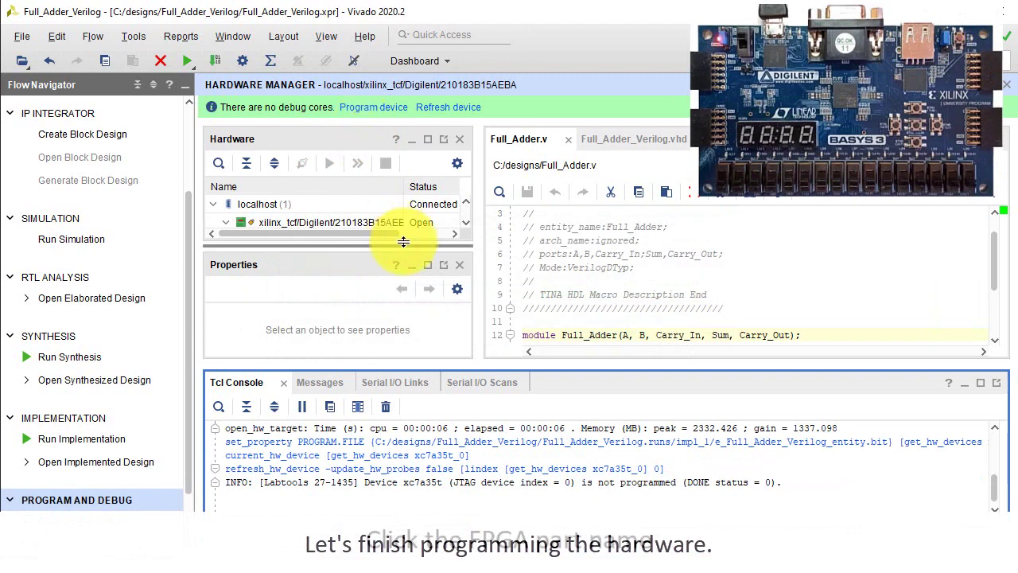
# Program the xc7a35t_0 device with the e_Full_Adder_Verilog_entity.bit bitstream, keeping the end of startup check enabled.
pyautogui.moveTo(403, 241); pyautogui.dragTo(406, 296)
pyautogui.rightClick(311, 237)
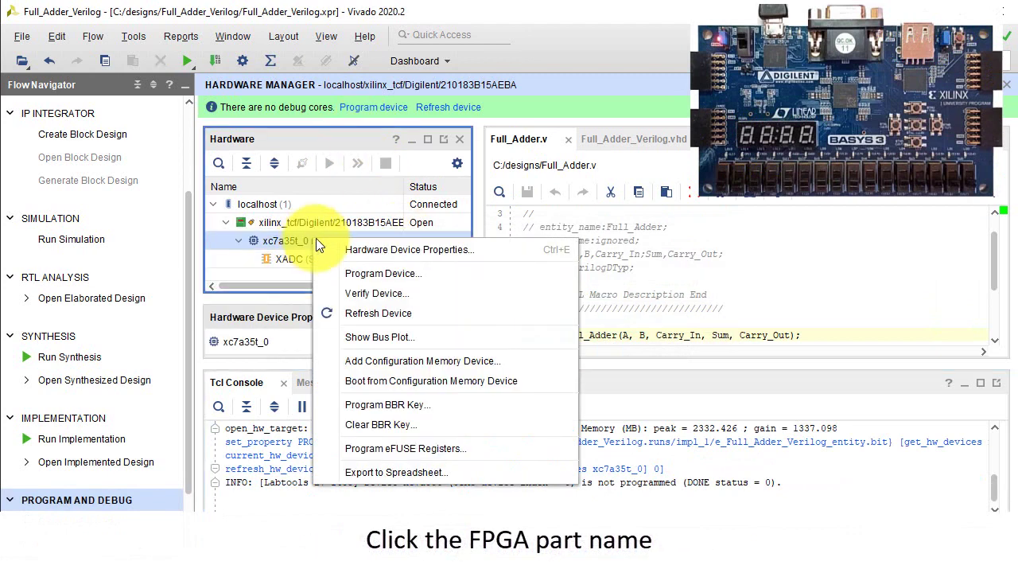
pyautogui.click(361, 273)
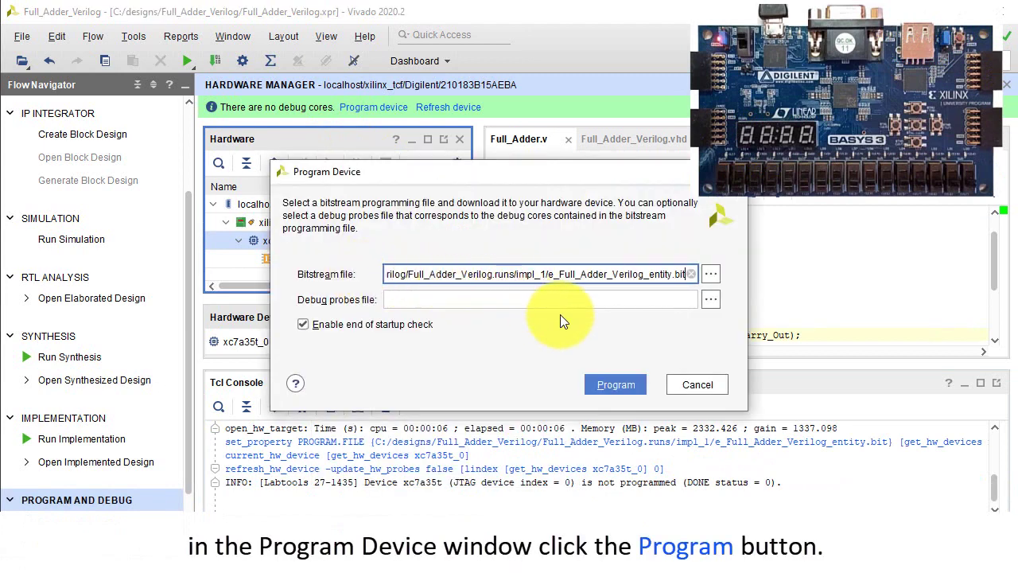
pyautogui.click(613, 380)
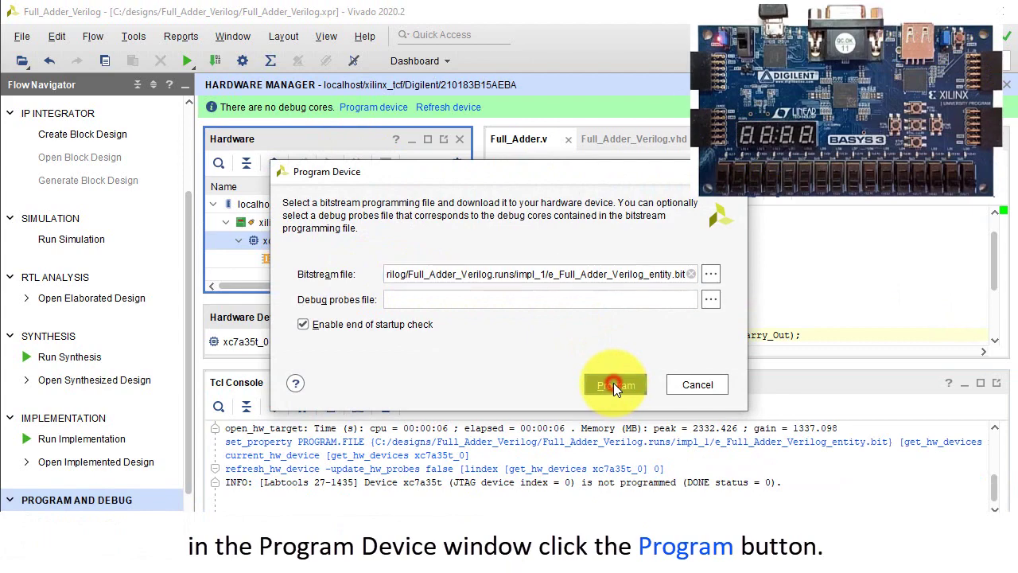